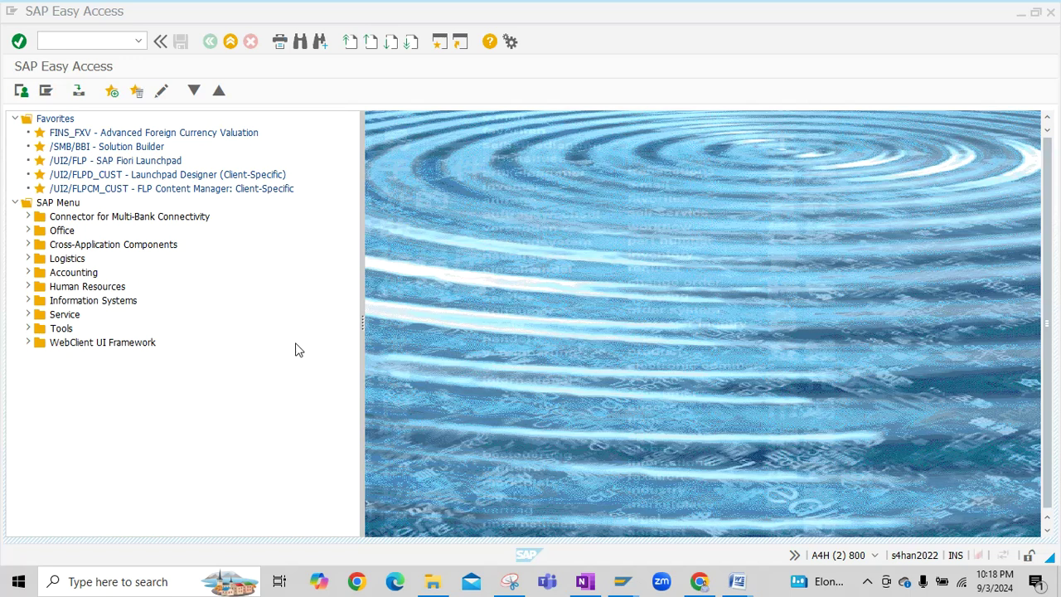
List open items in FBL5N for customer 7000000, company code 1000, then open a second session.
click(81, 40)
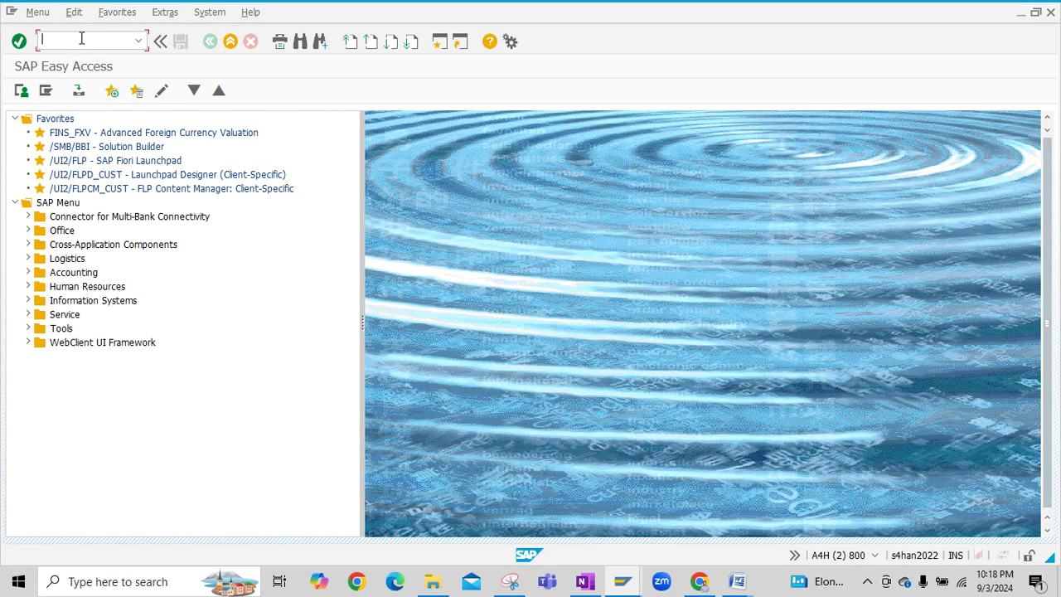
text(FBL5N)
key(Return)
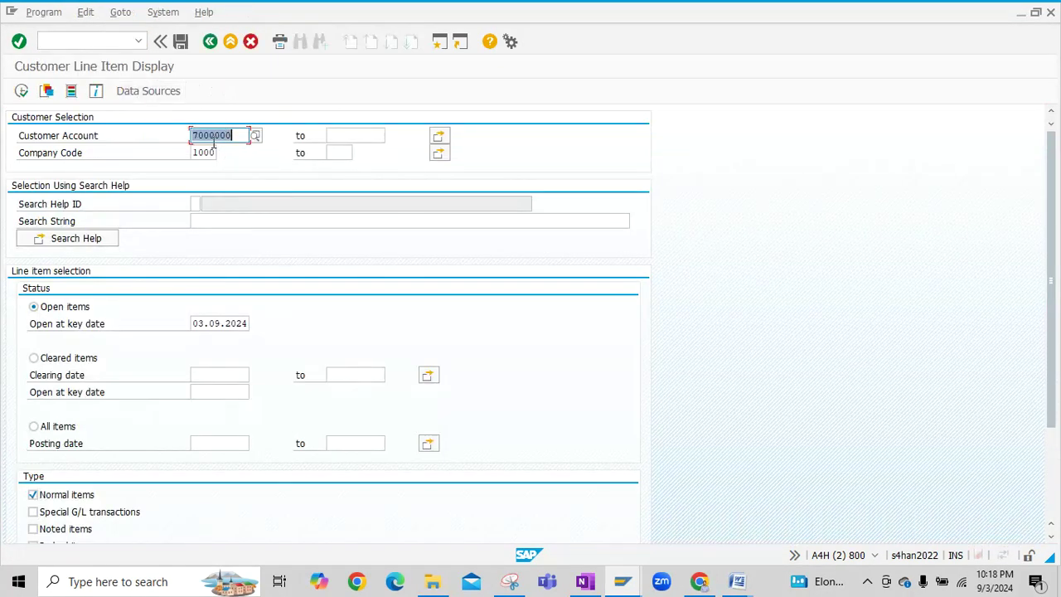
click(232, 136)
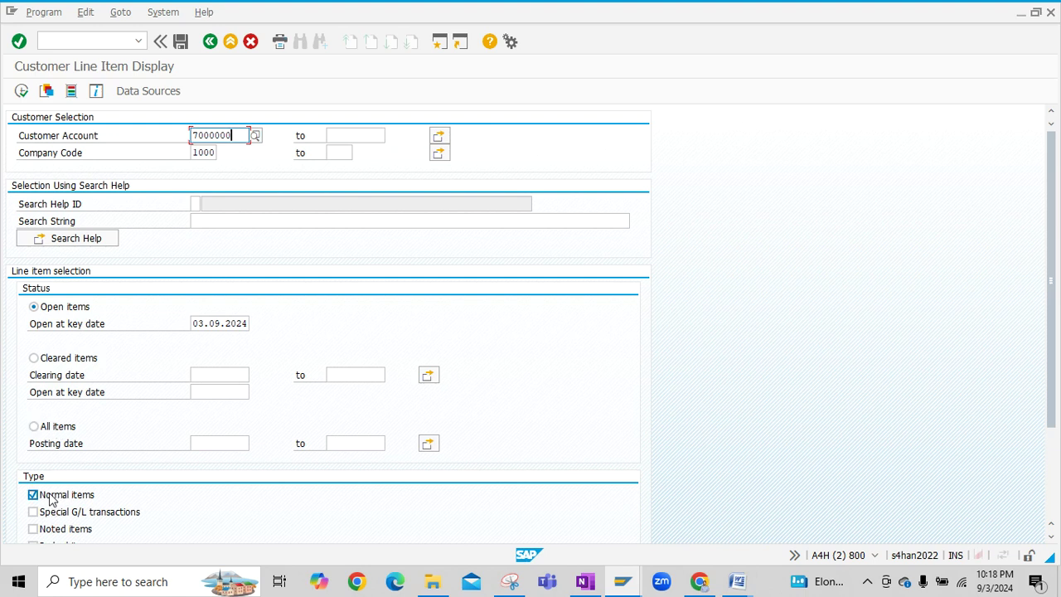
click(21, 92)
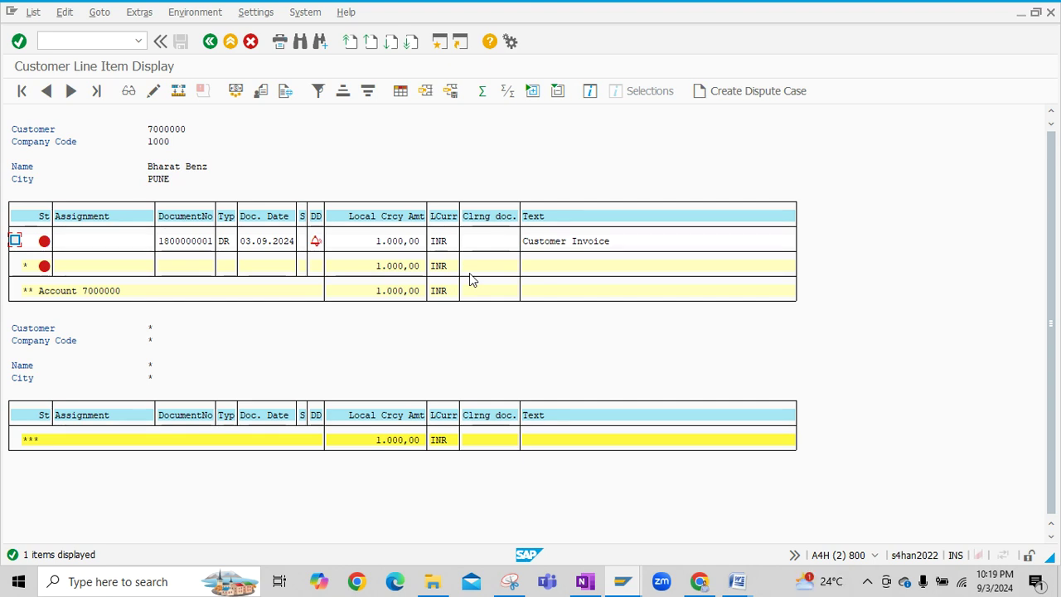
click(439, 44)
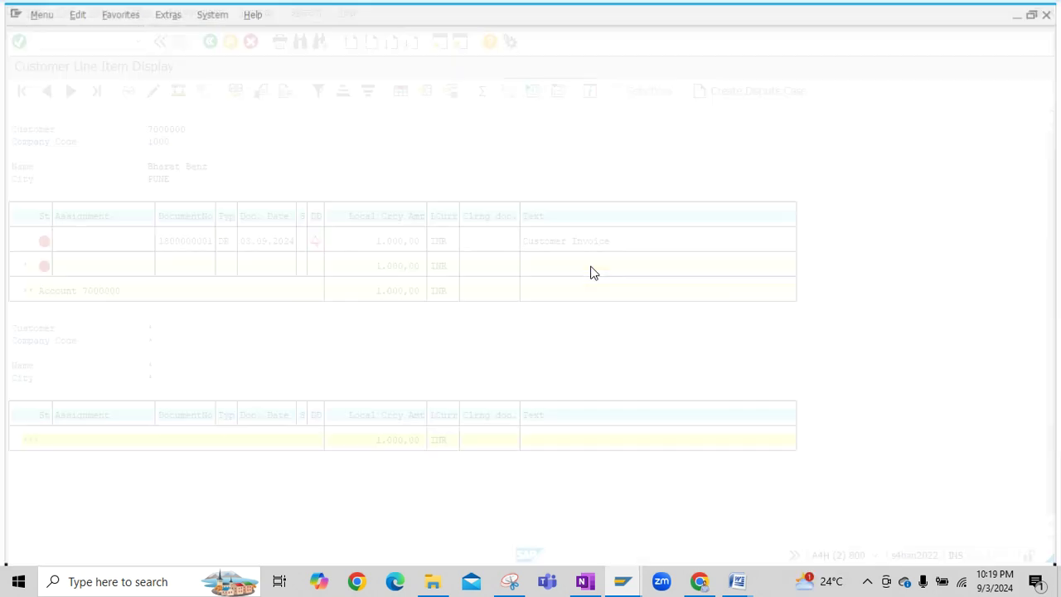
Start F-28 and set the document date to 03.09.2024.
text(F-2)
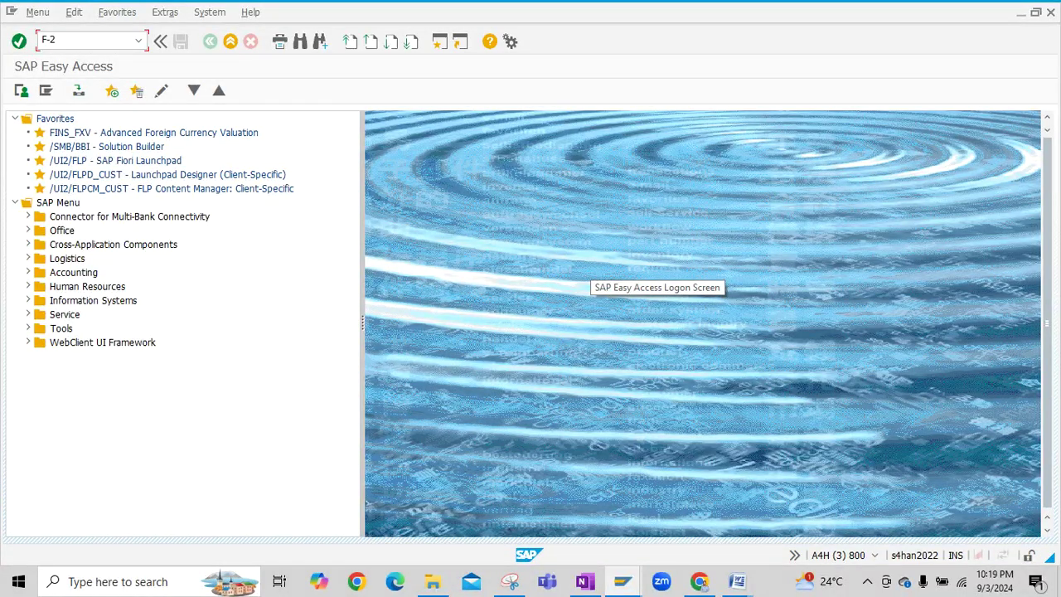
text(8)
key(Return)
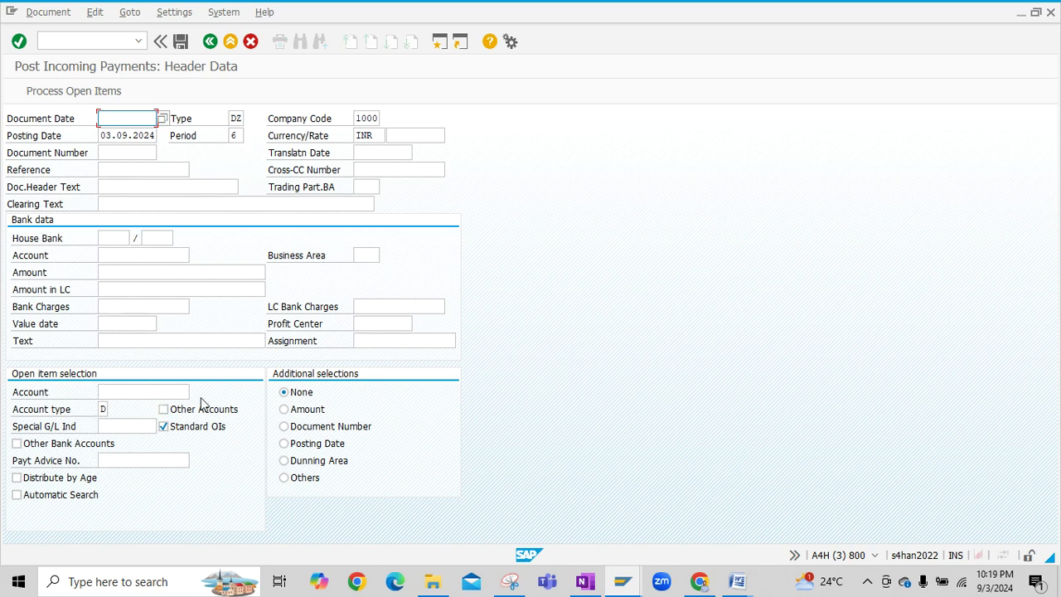
click(120, 118)
click(120, 134)
Enter 'Customer Recipt' as the reference and copy it into header text and clearing text.
click(158, 171)
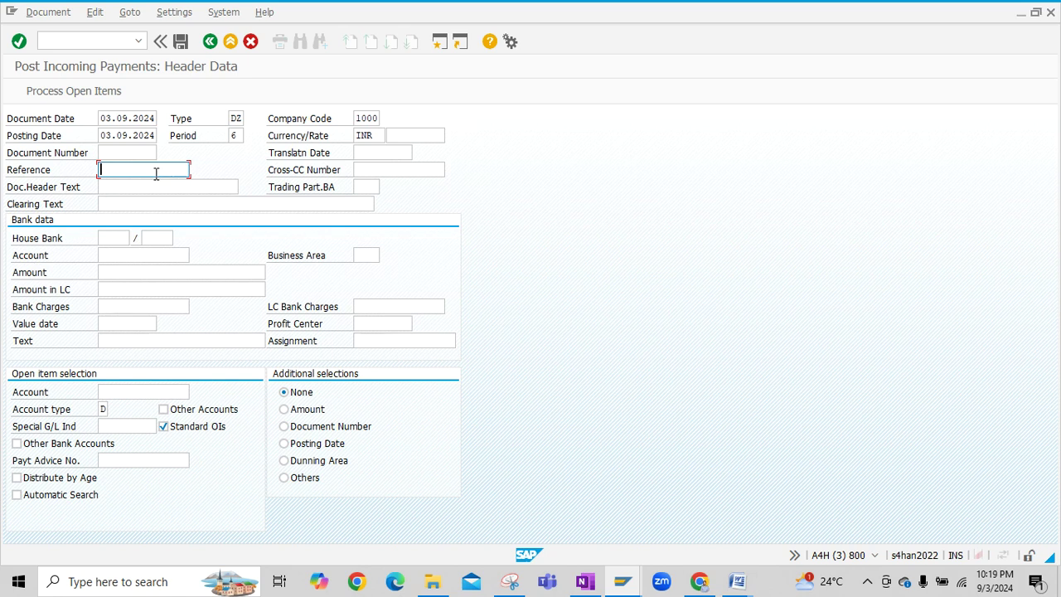
text(Cus)
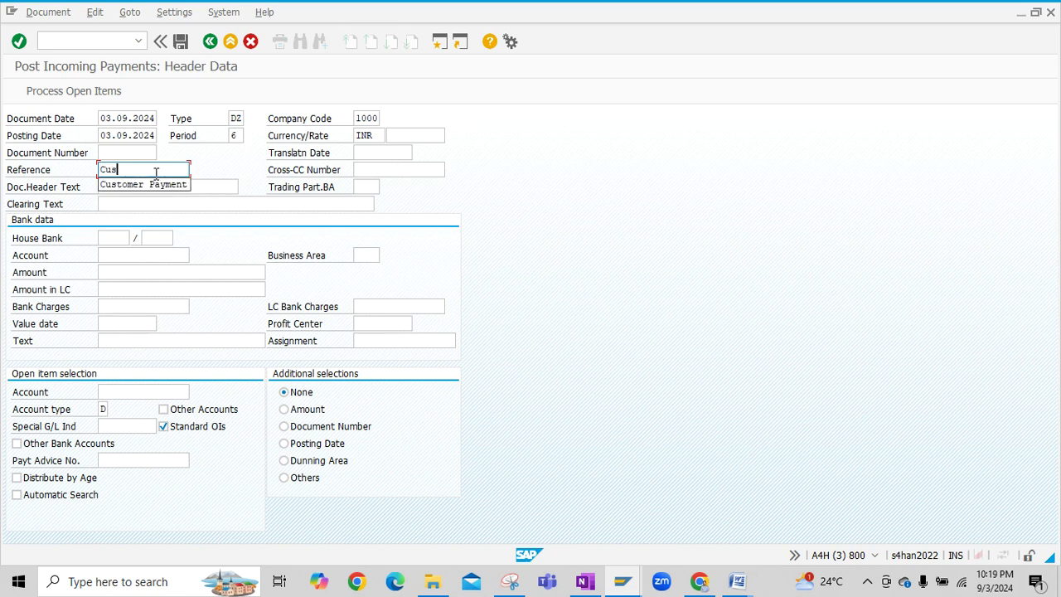
text(tomer Rec)
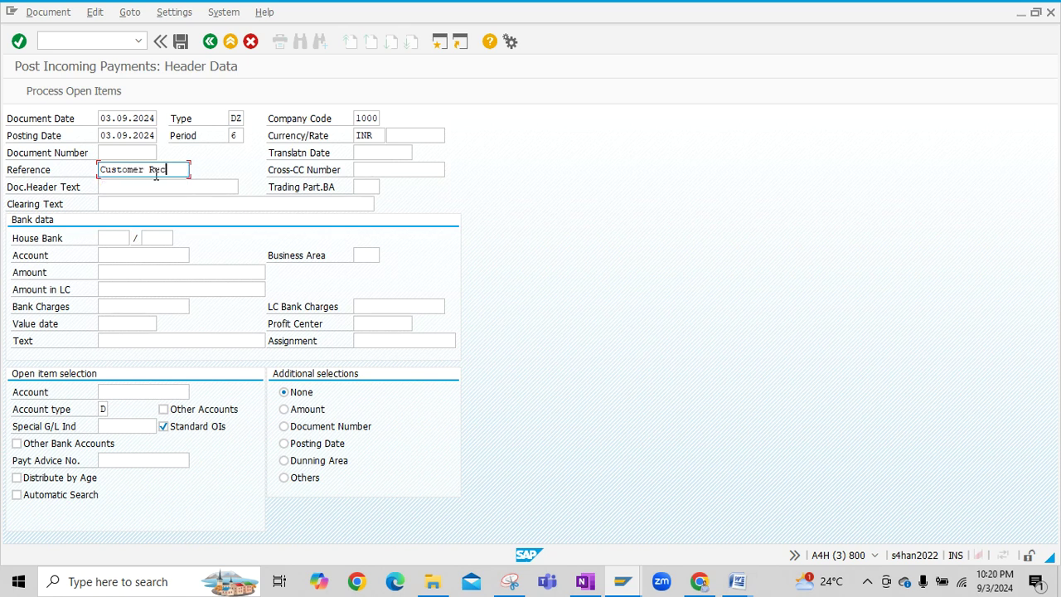
text(ipt)
click(102, 170)
drag(101, 170, 196, 177)
key(ctrl+c)
click(235, 186)
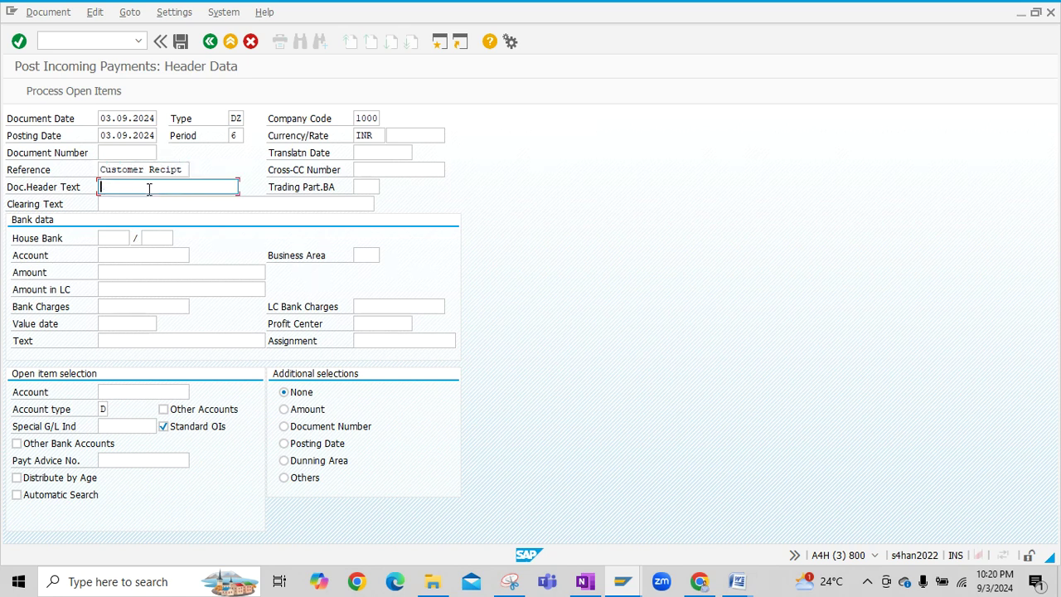
key(ctrl+v)
click(131, 204)
key(ctrl+v)
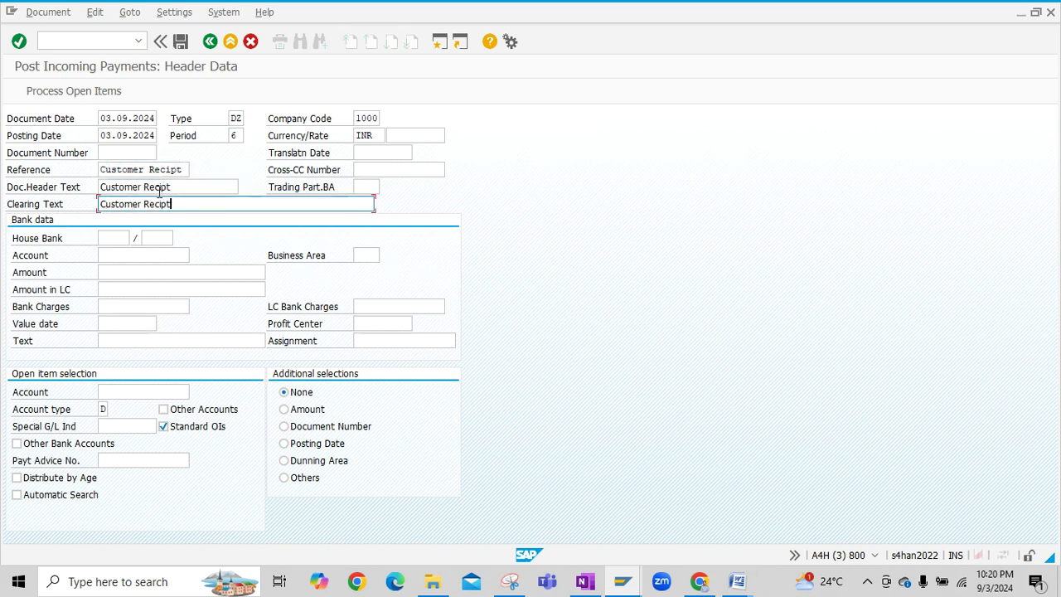
click(132, 255)
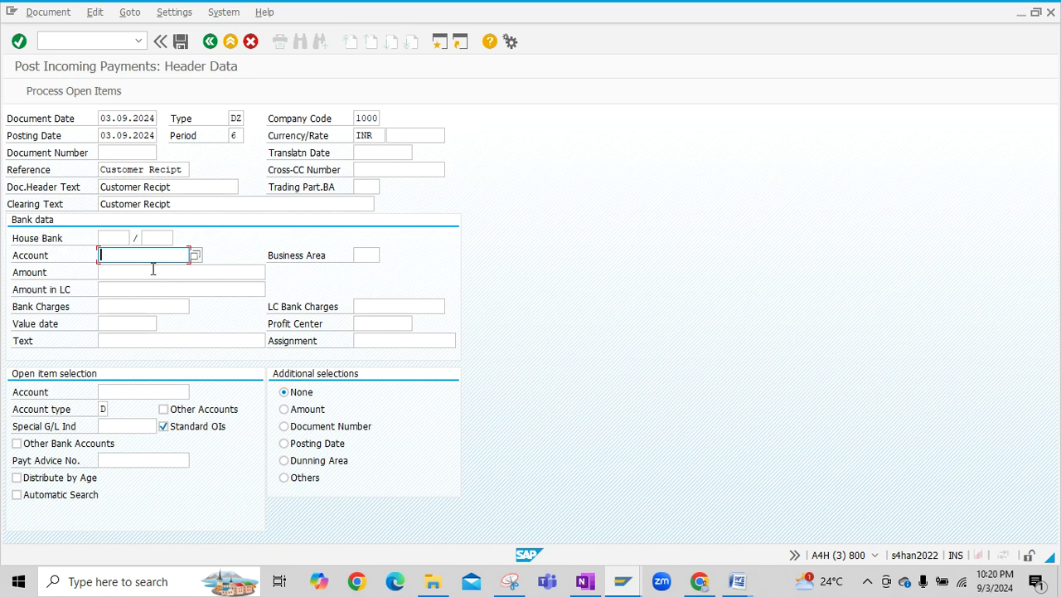
Fill the bank data: account 4213362, amount 1000, value date 03.09.2024.
text(4)
click(134, 274)
click(123, 272)
text(1000)
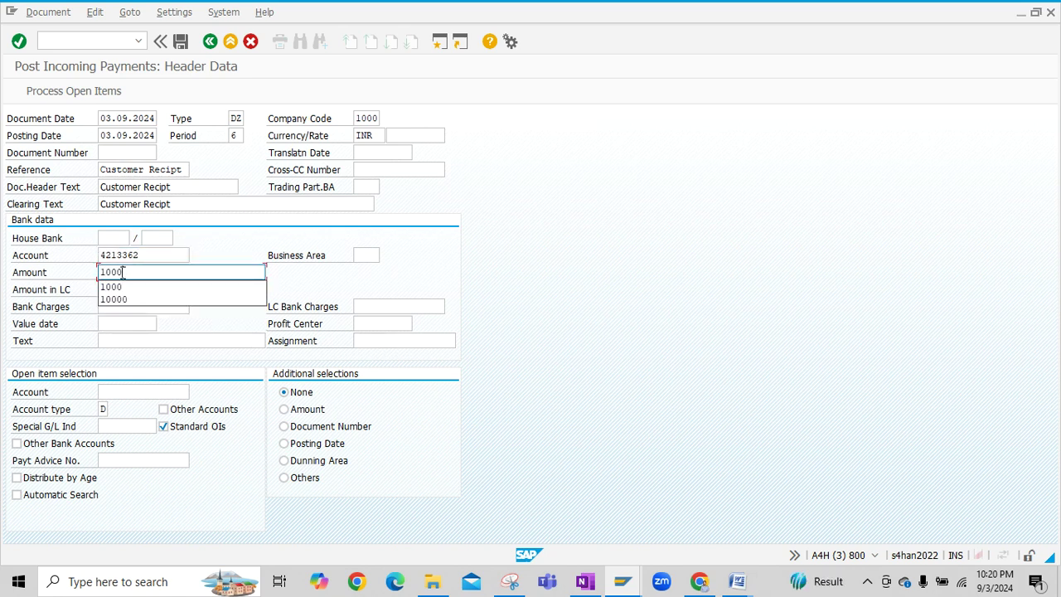
click(144, 272)
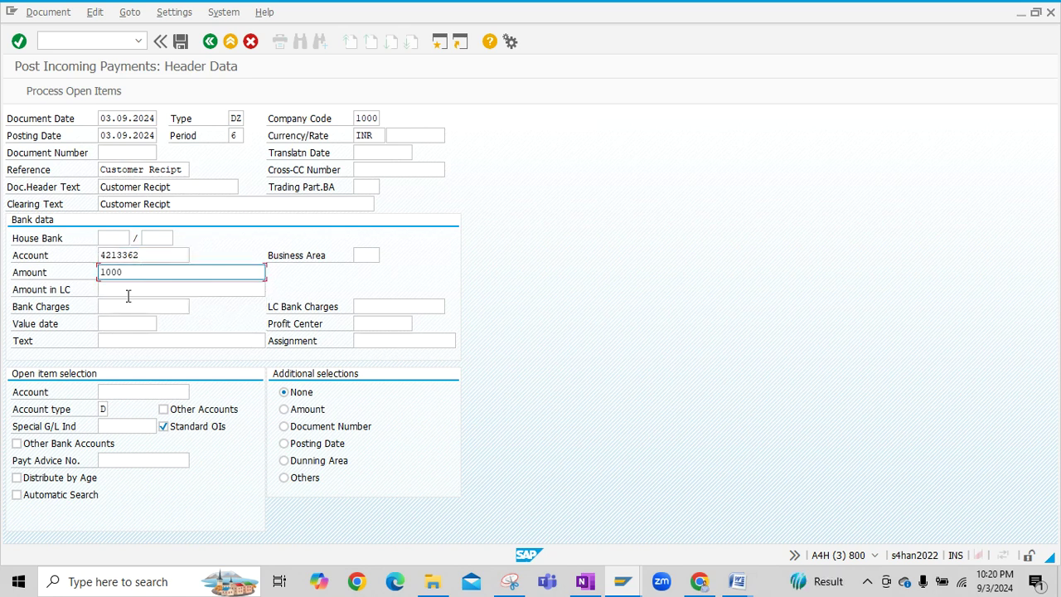
click(114, 325)
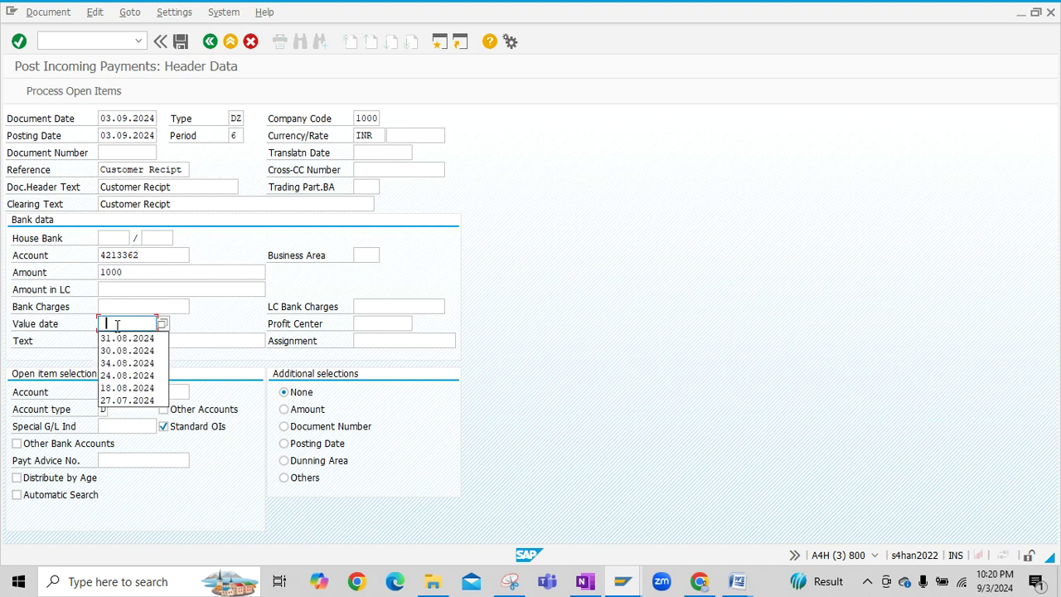
click(114, 327)
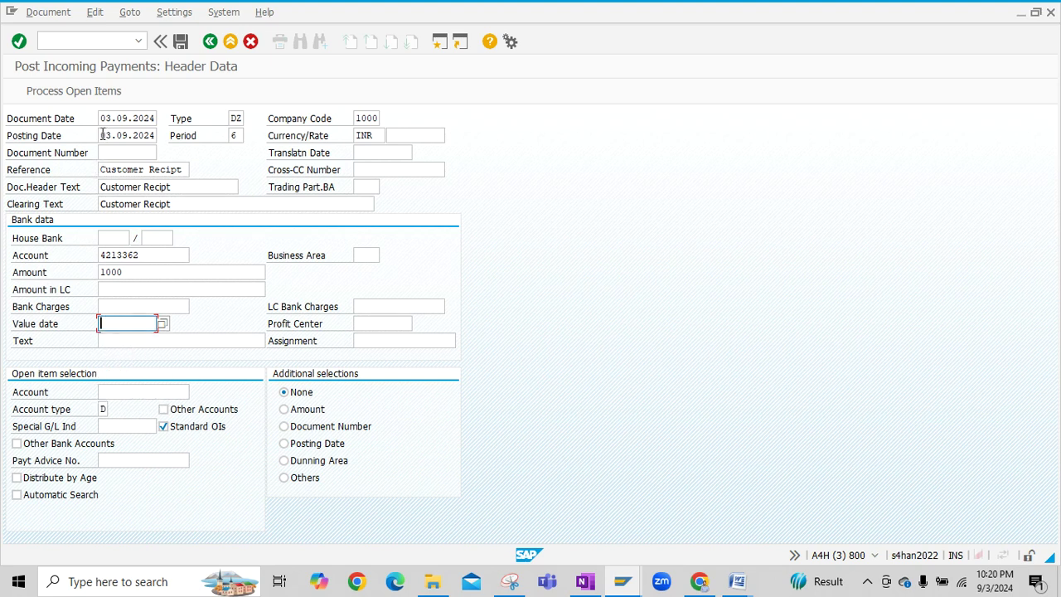
drag(101, 136, 154, 137)
key(ctrl+c)
click(135, 324)
key(ctrl+v)
Add line text 'Curstomer Receipt' and select customer account 7000000 for open items.
click(117, 343)
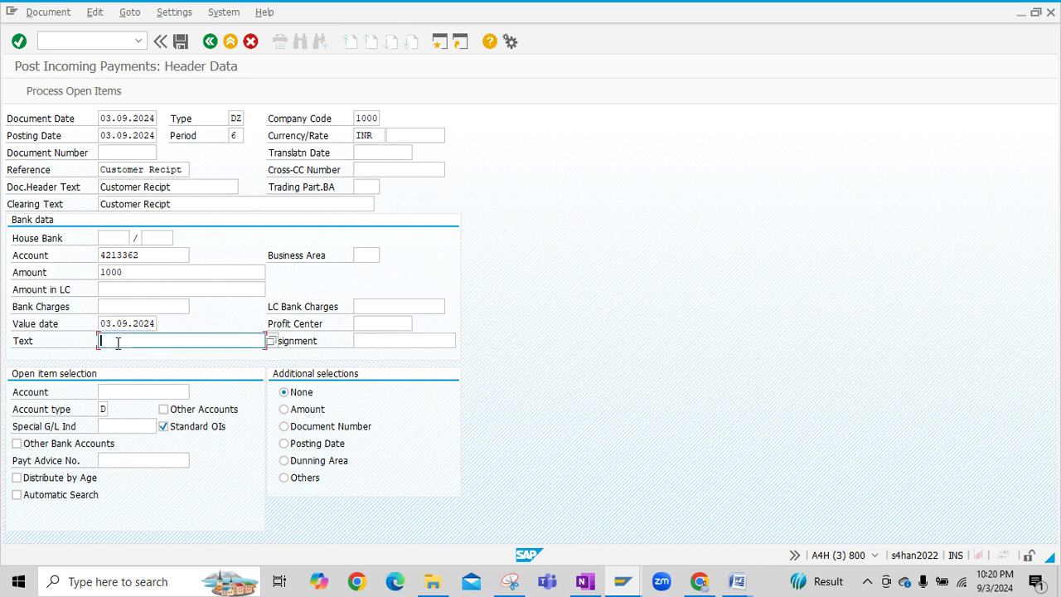
text(Curstomer Receipt)
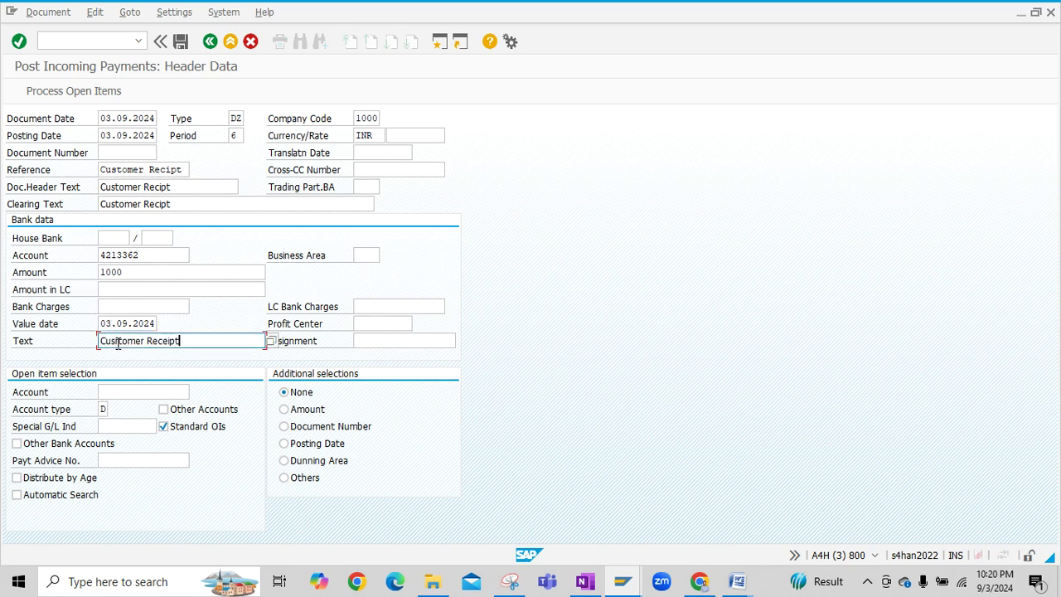
click(124, 393)
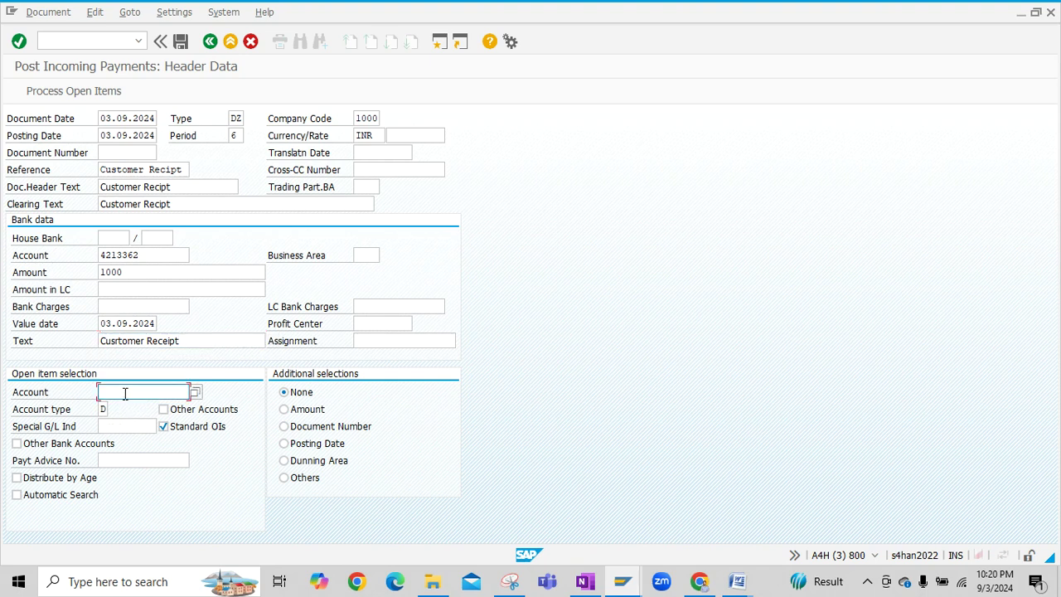
text(7)
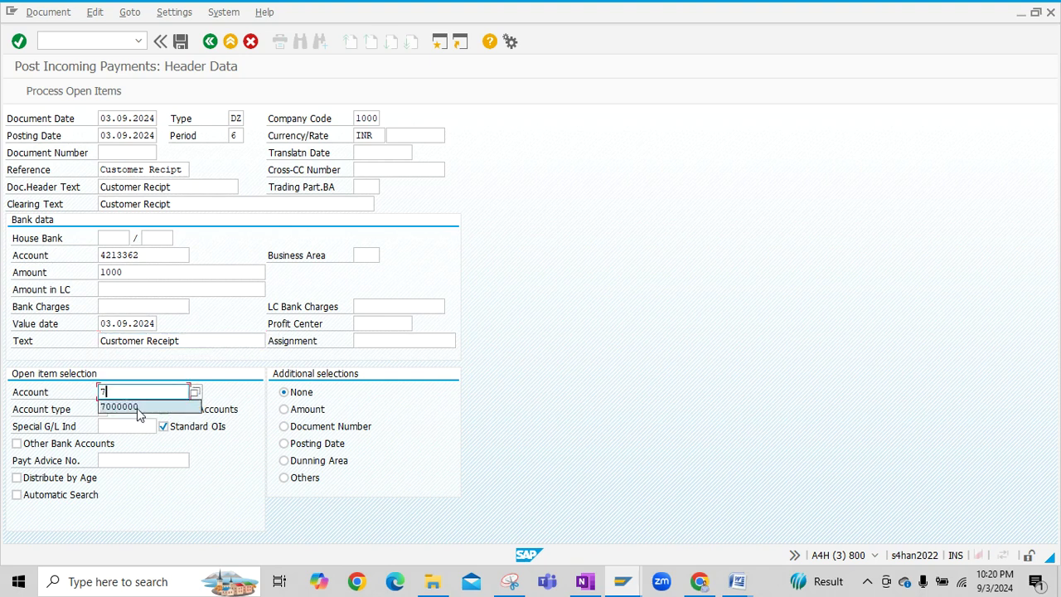
click(132, 407)
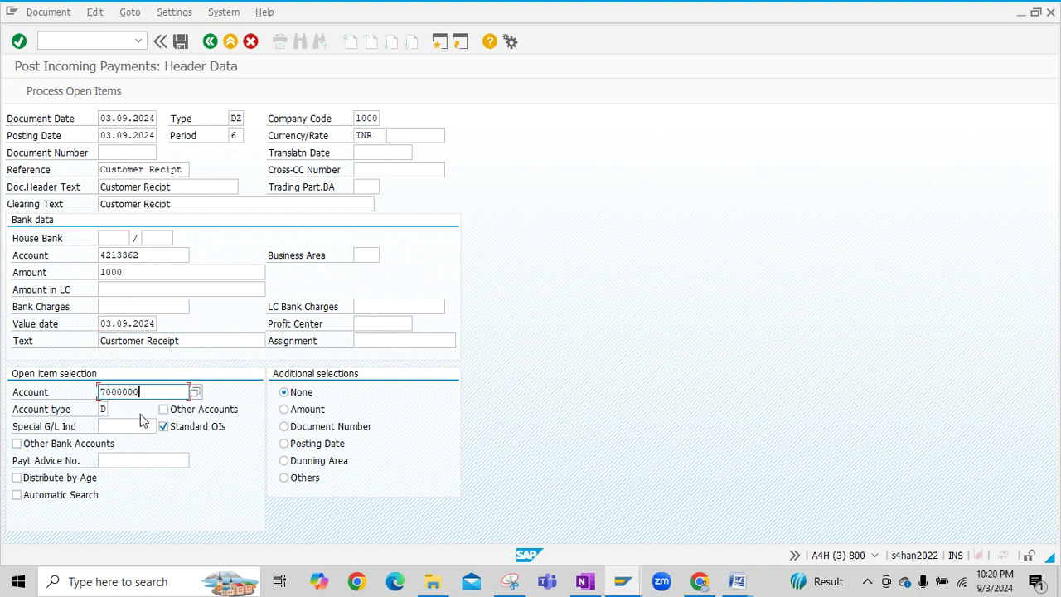
click(70, 93)
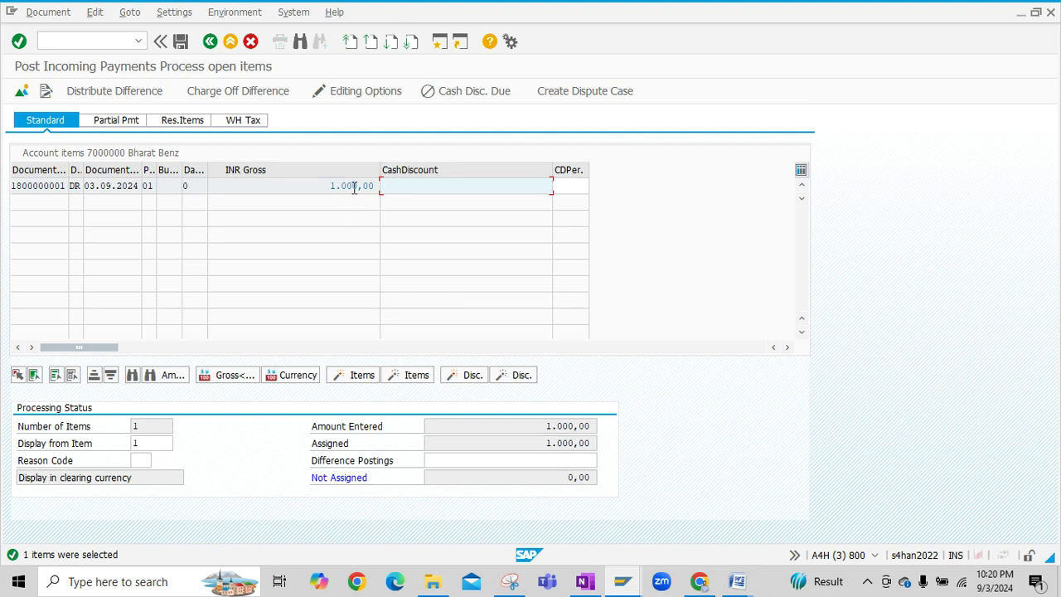
double_click(355, 186)
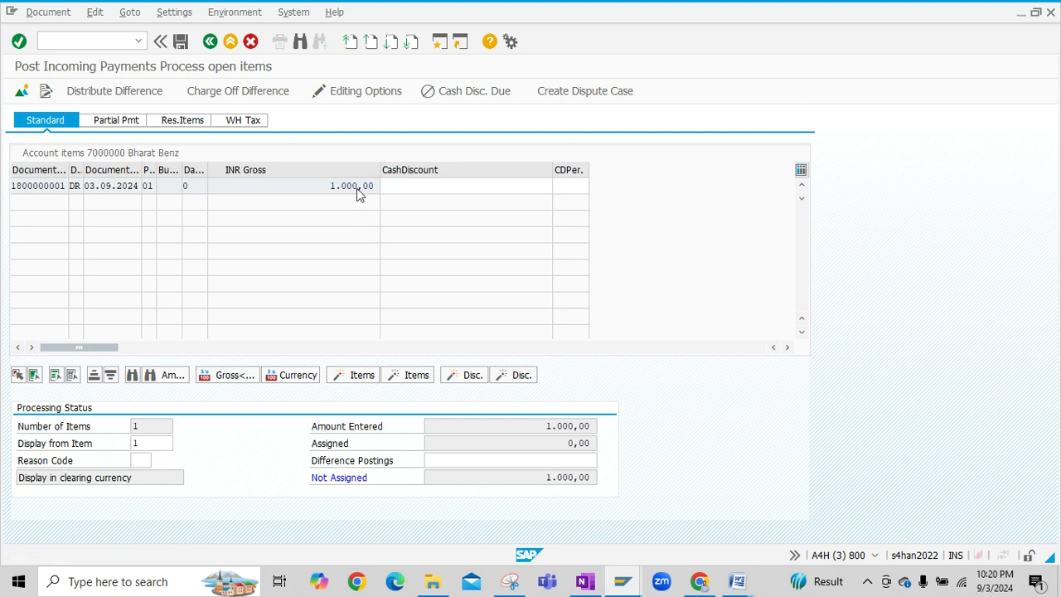
double_click(358, 187)
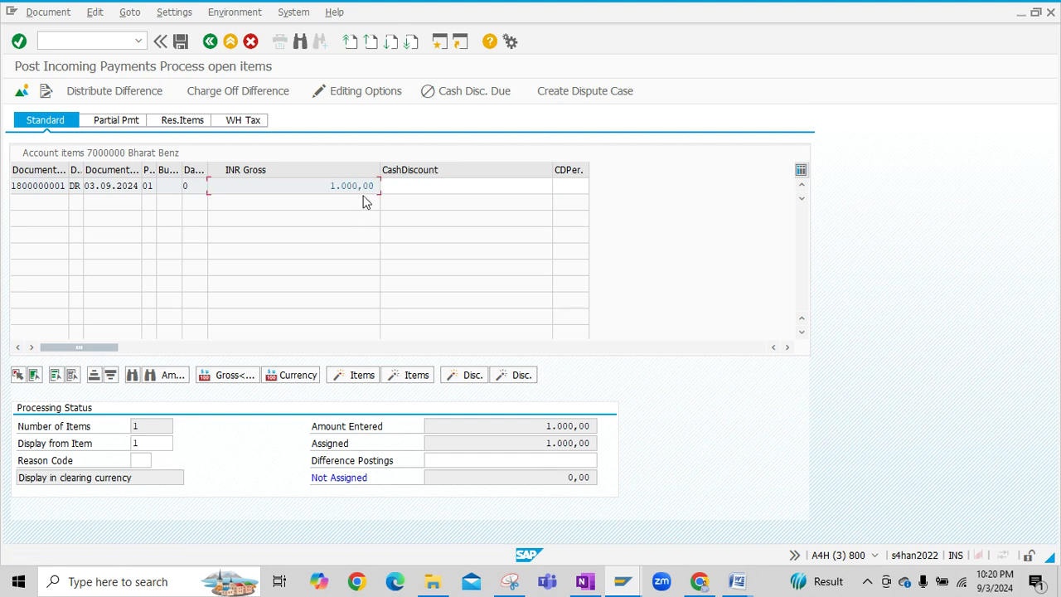
Review the document overview, simulate the posting, and save the incoming payment.
click(21, 93)
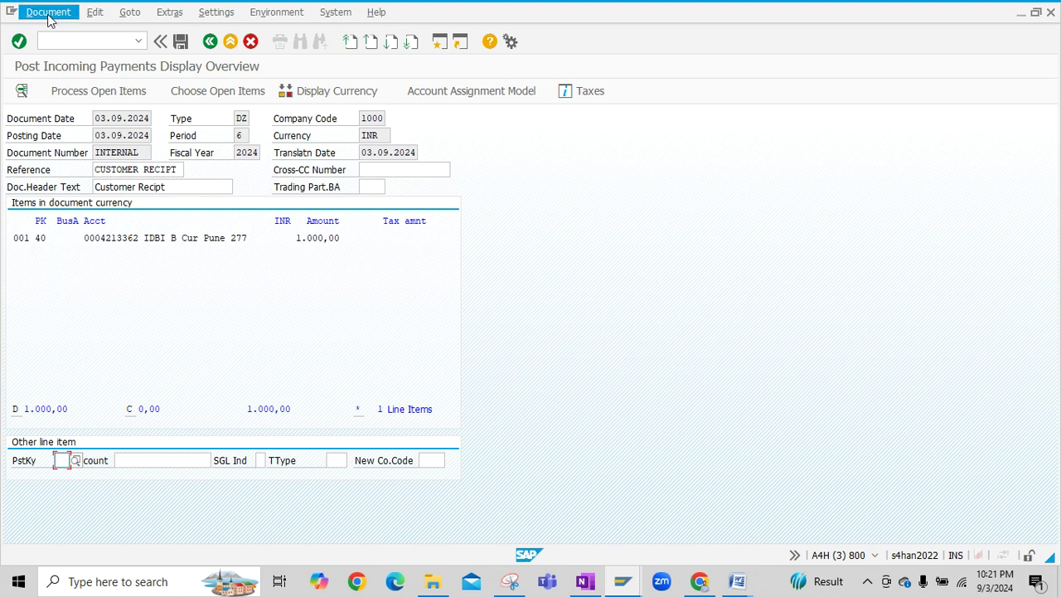
click(48, 12)
click(52, 83)
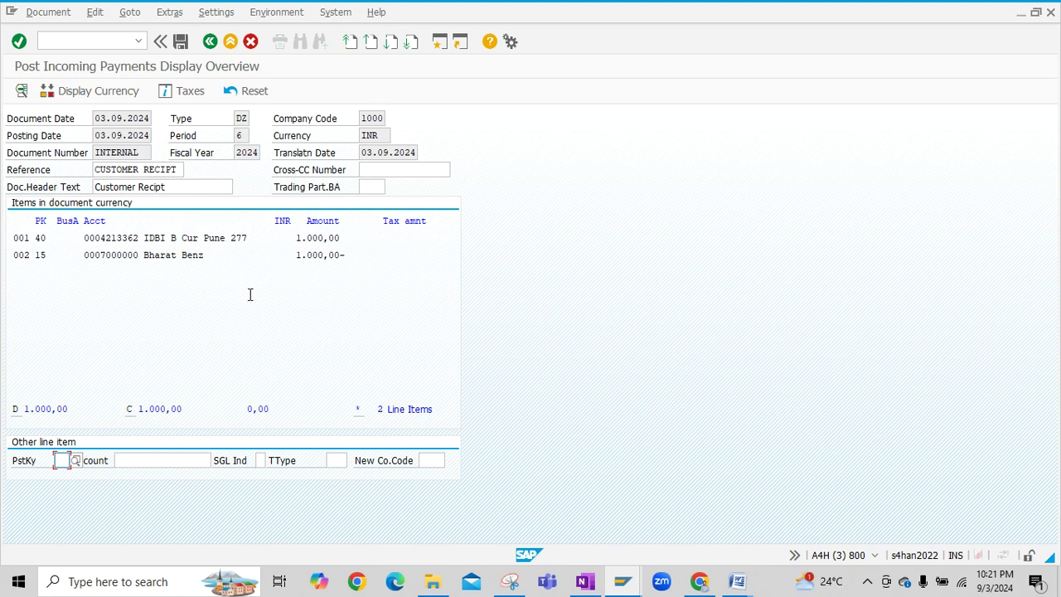
click(181, 43)
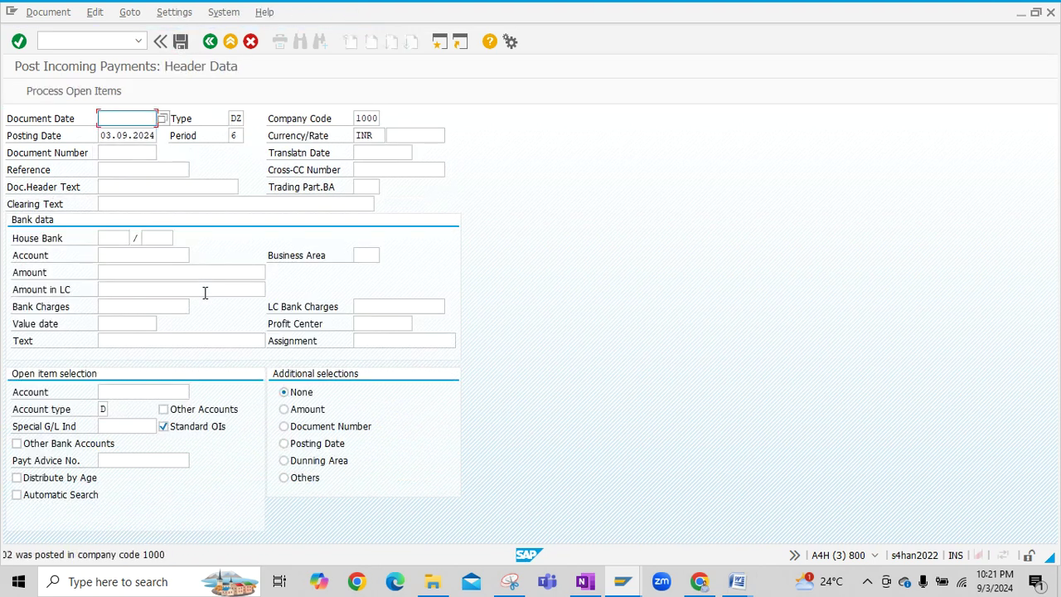
click(43, 13)
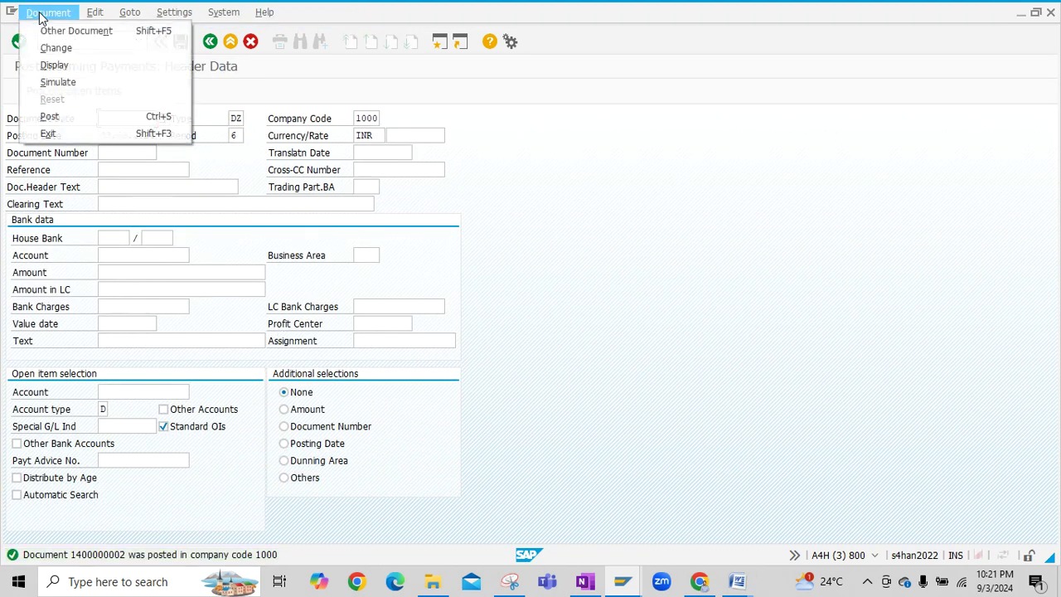
click(72, 67)
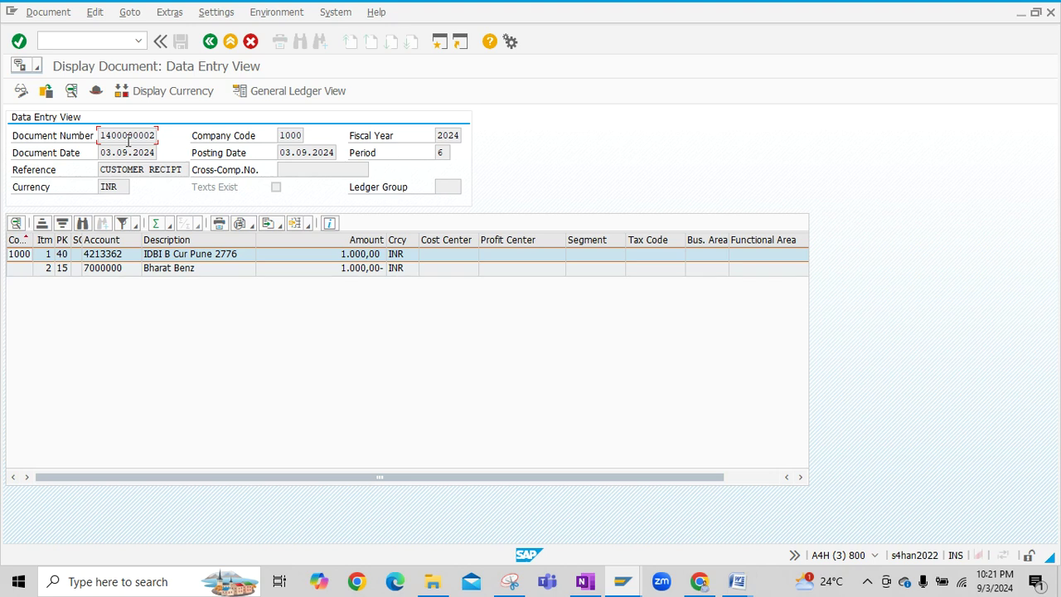
click(96, 93)
drag(214, 170, 620, 155)
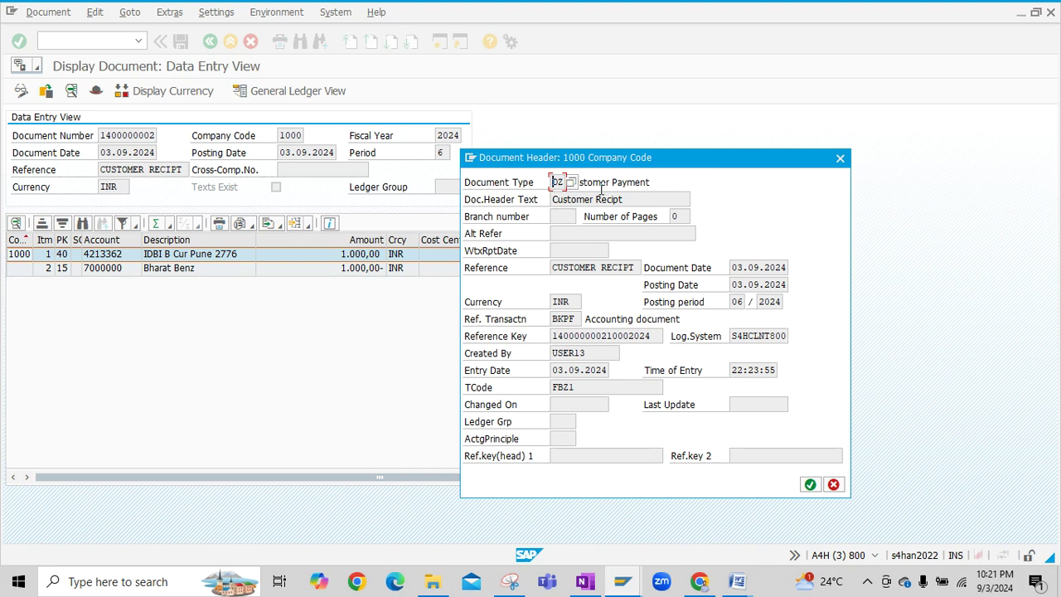
click(595, 184)
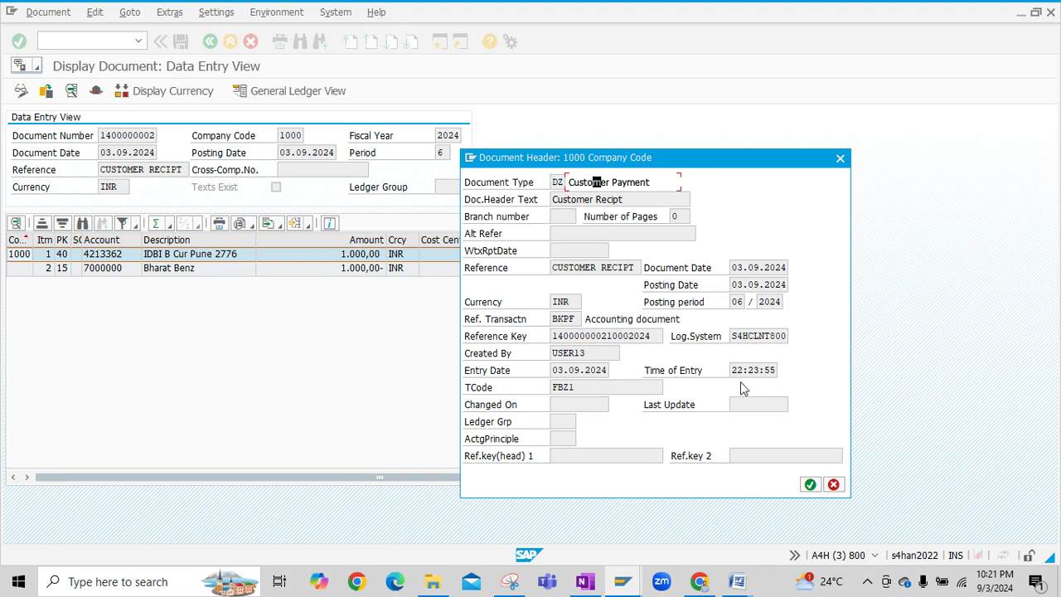
click(572, 388)
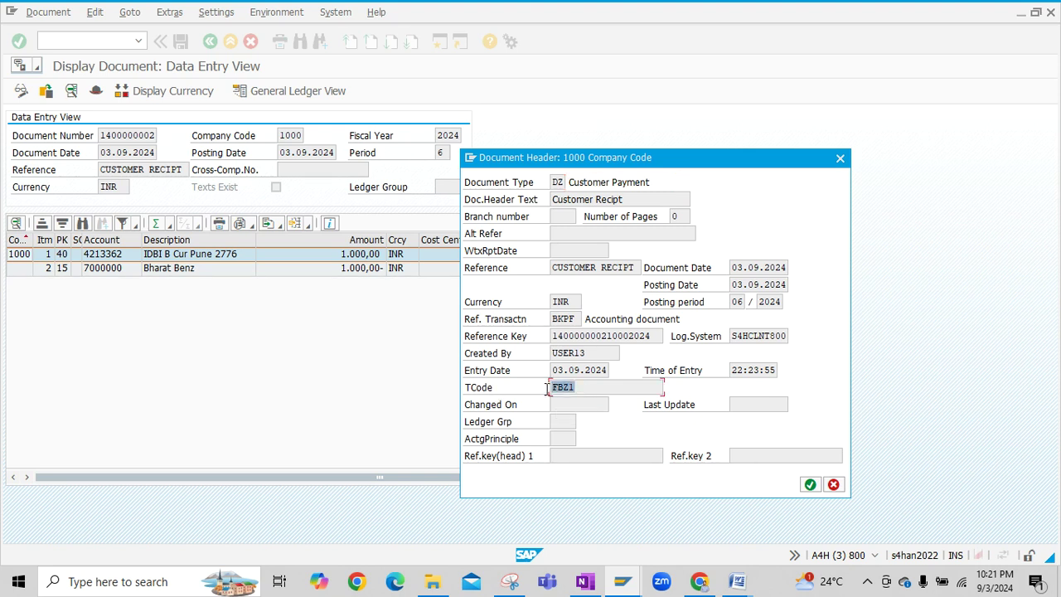
click(840, 158)
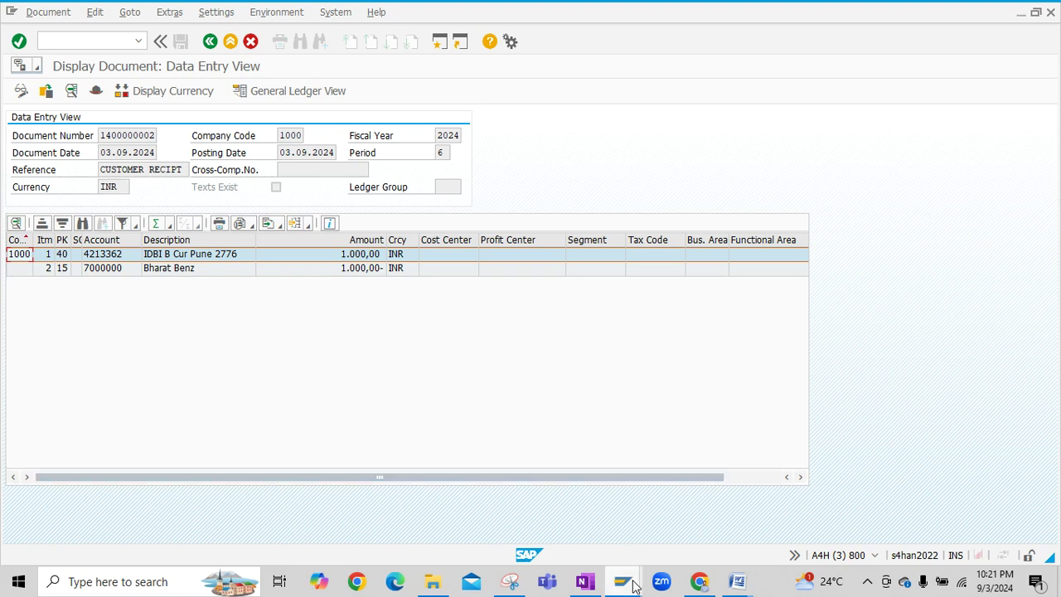
Refresh the FBL5N list and confirm no open items remain for customer 7000000.
mouse_move(623, 573)
click(593, 493)
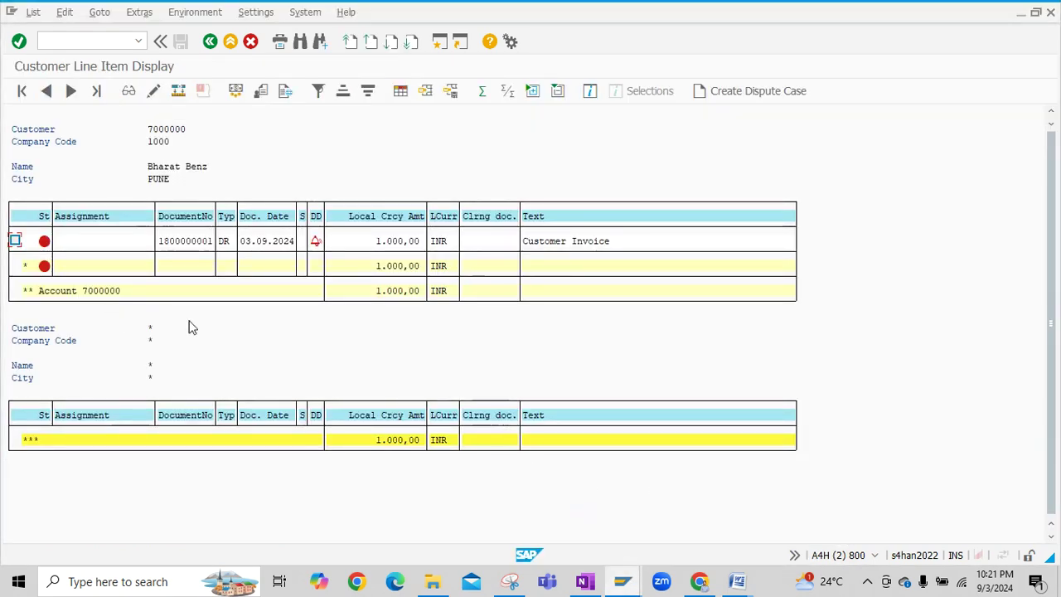
click(33, 12)
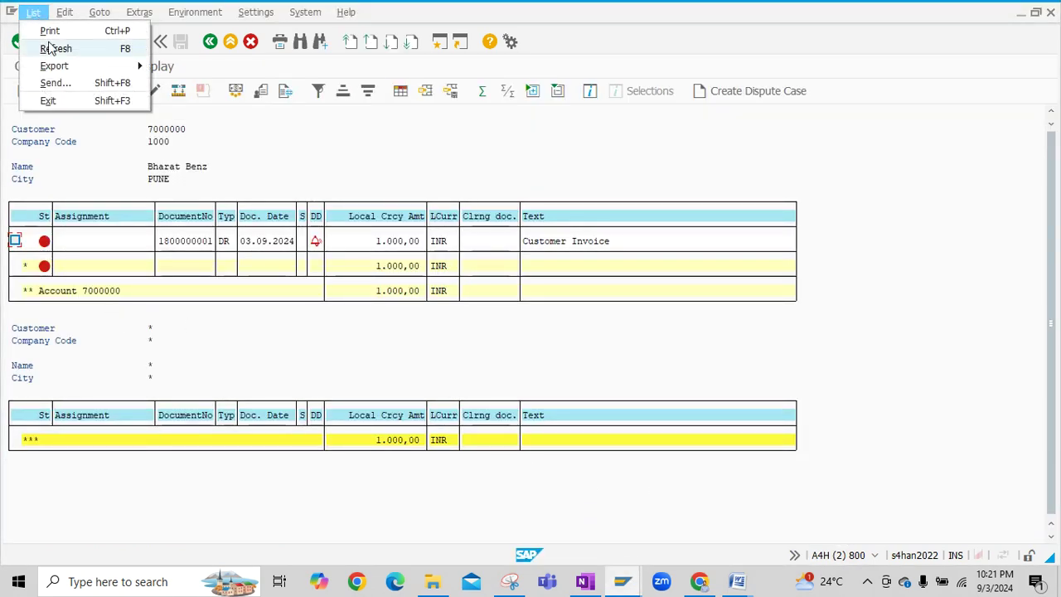
click(48, 46)
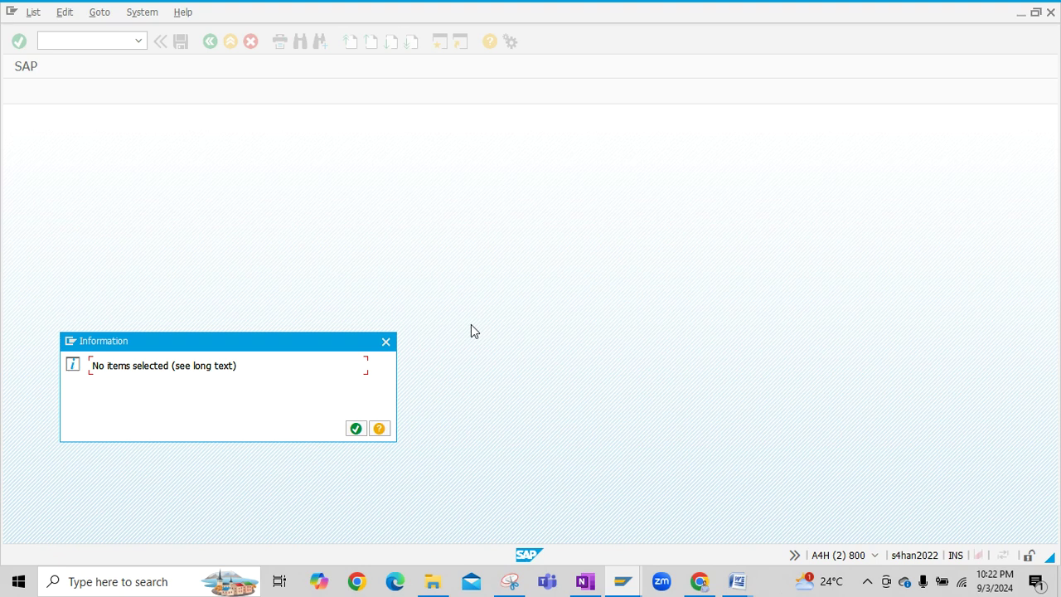
click(357, 434)
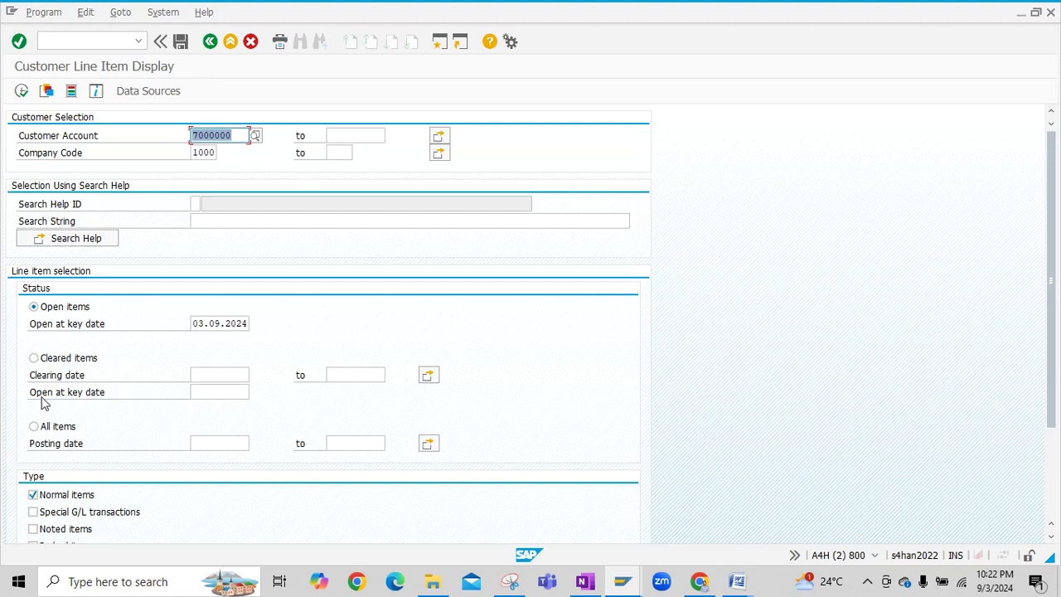
click(52, 362)
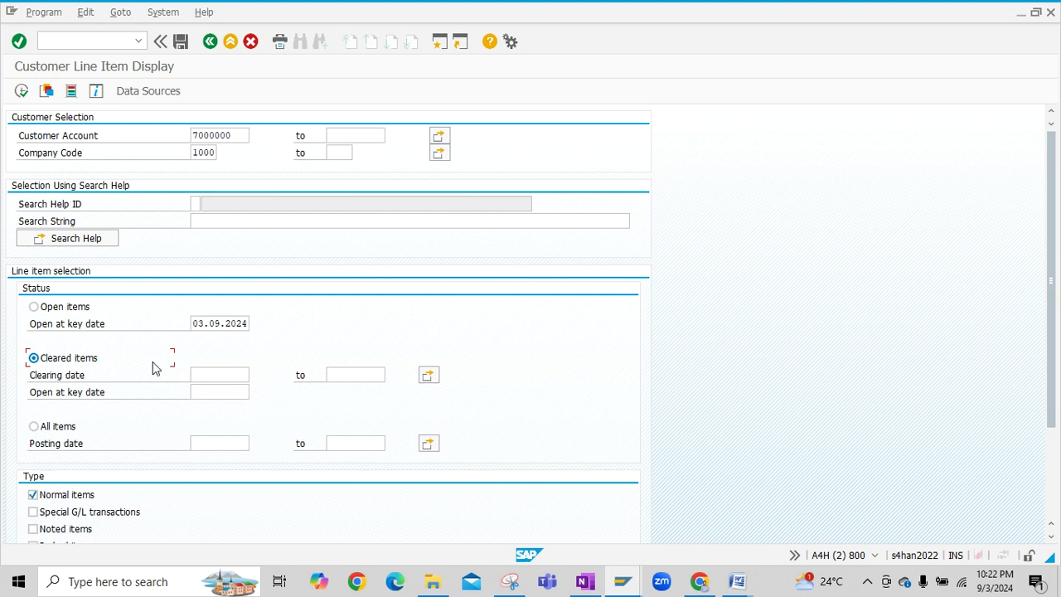
click(23, 91)
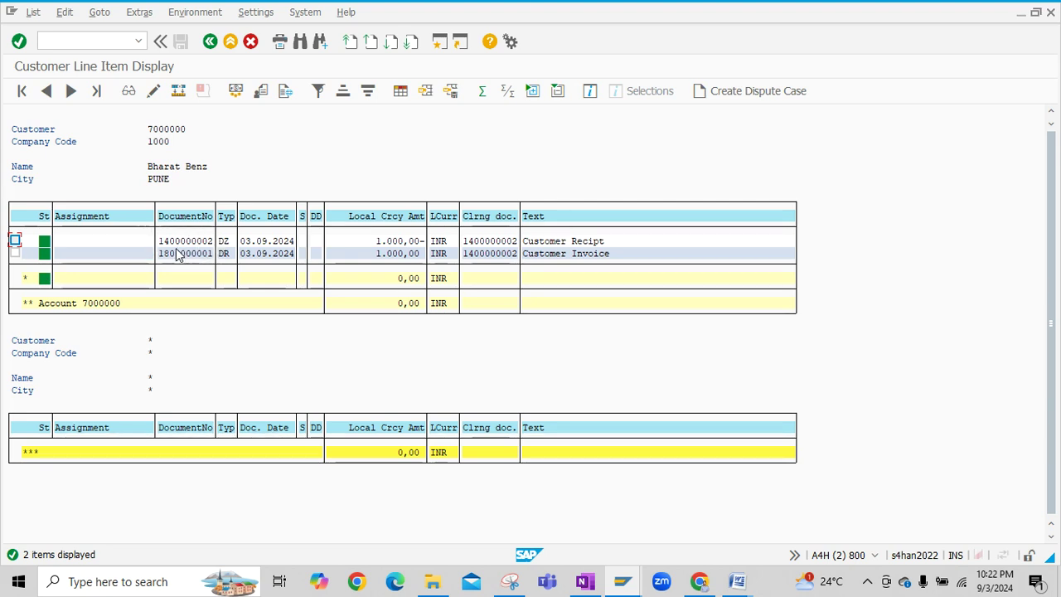
click(229, 256)
click(229, 241)
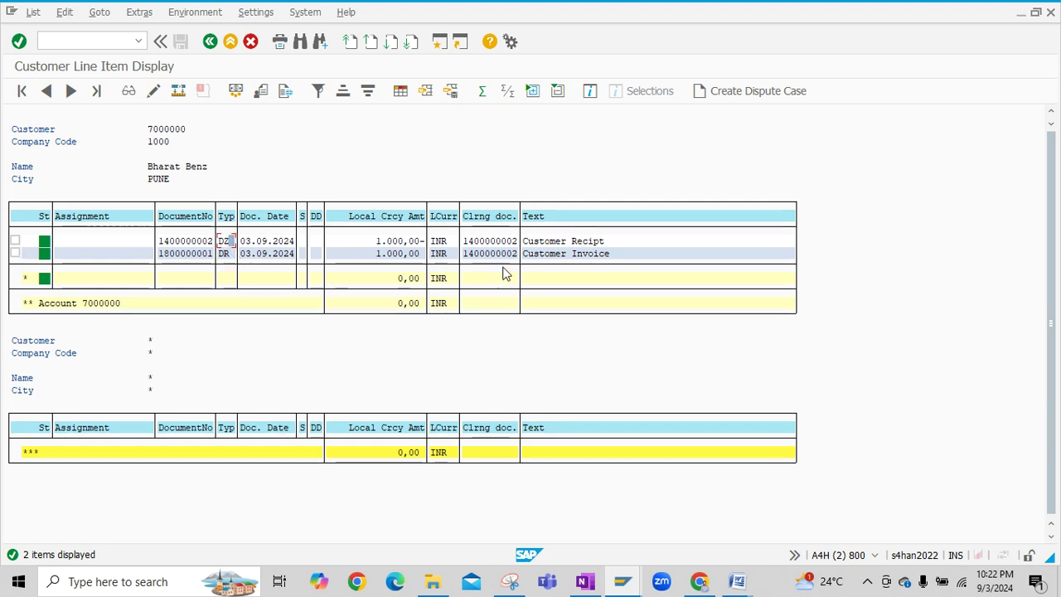